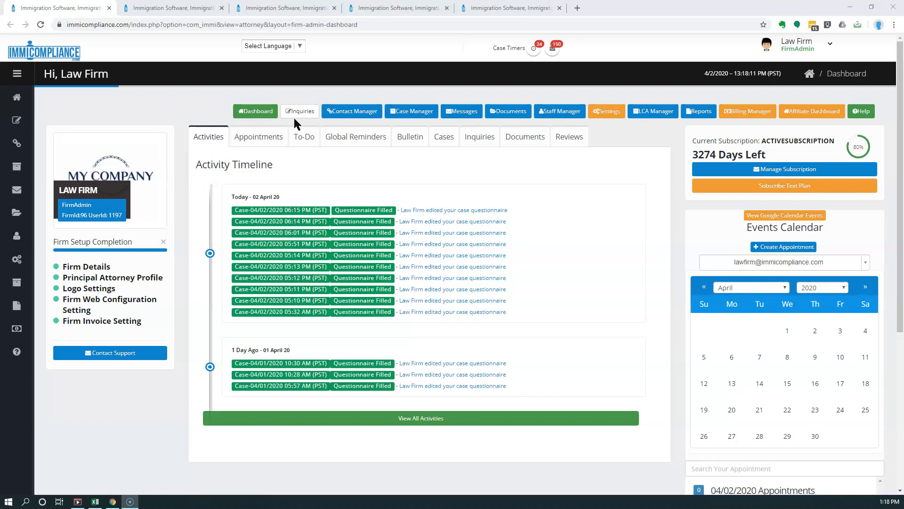
- Open the Inquiry Manager from the firm dashboard
click(311, 117)
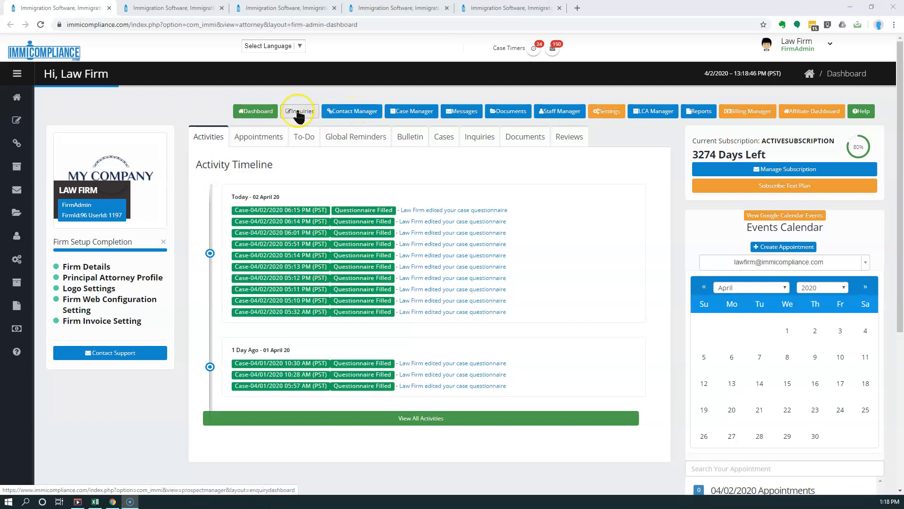
click(169, 9)
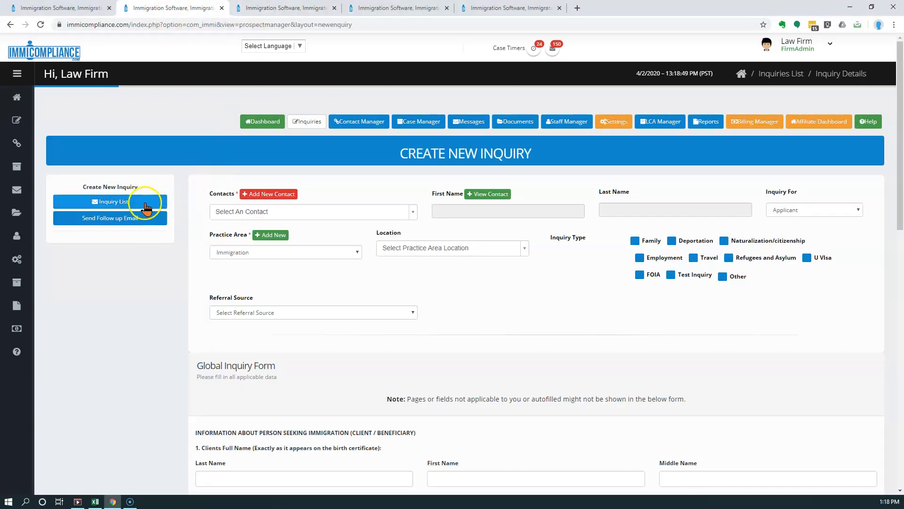
click(93, 9)
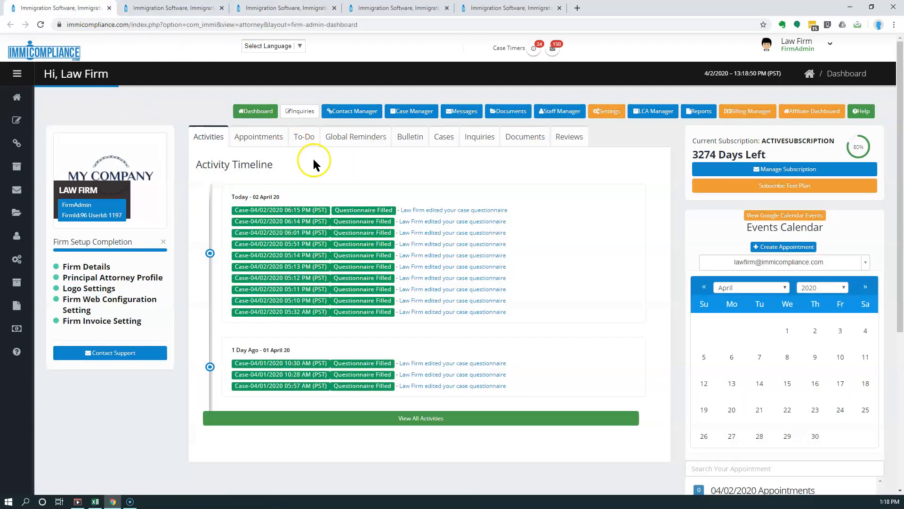
click(302, 111)
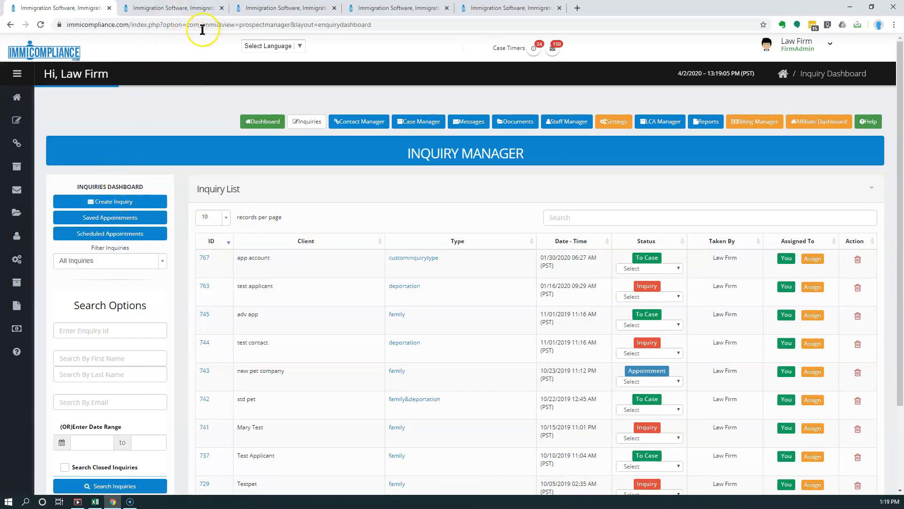
- On the Create New Inquiry form, view the contact choices and the Add Contact form, then close it without creating a contact
click(179, 8)
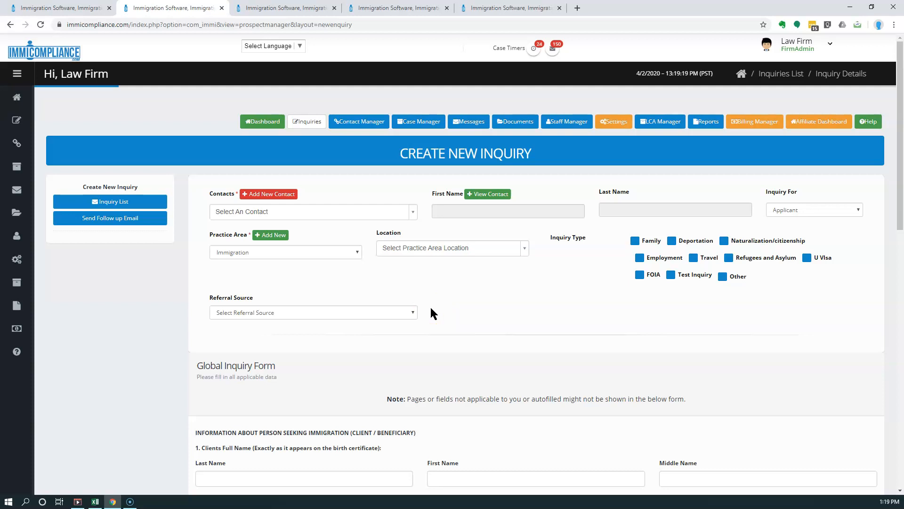
click(281, 211)
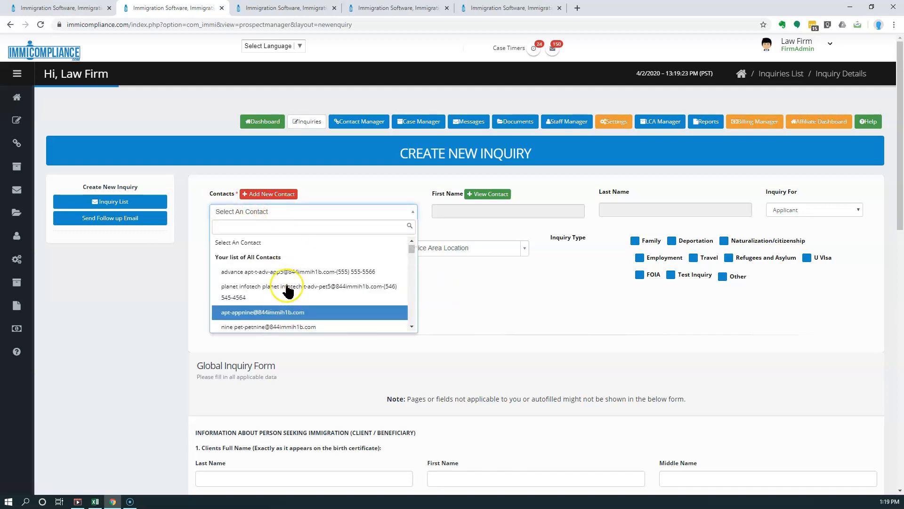
click(288, 195)
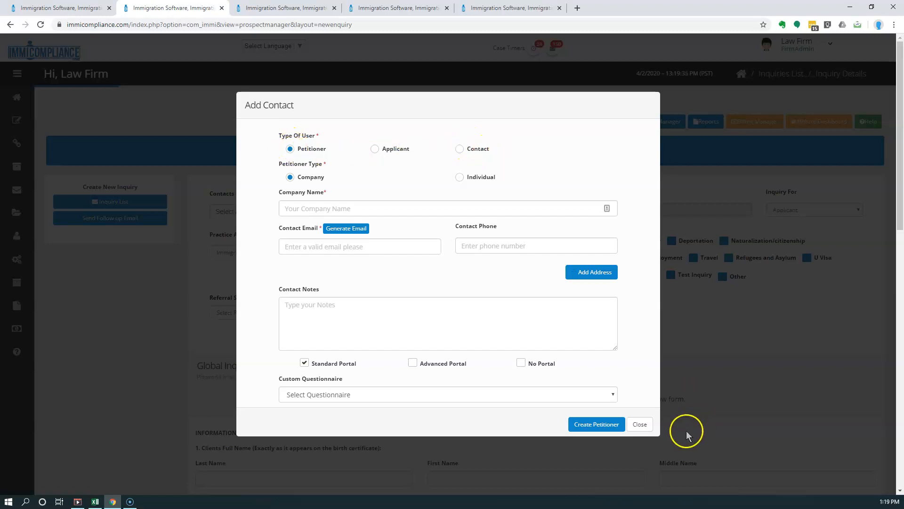
click(641, 426)
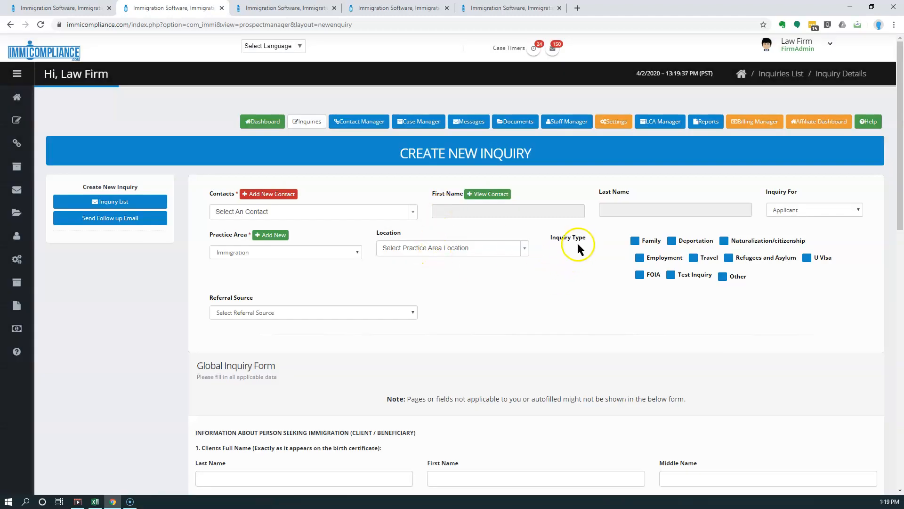
- View the available practice areas and practice area locations on the new inquiry form without changing either
click(282, 252)
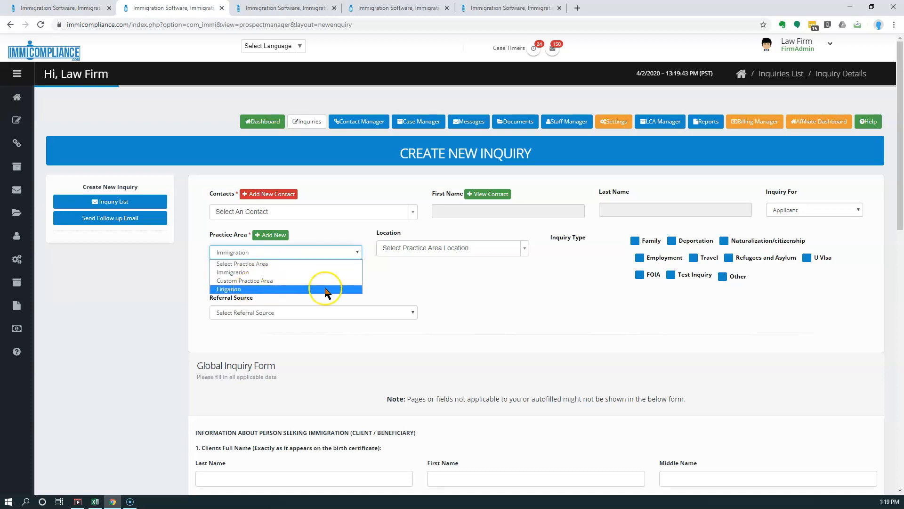
click(415, 283)
click(505, 255)
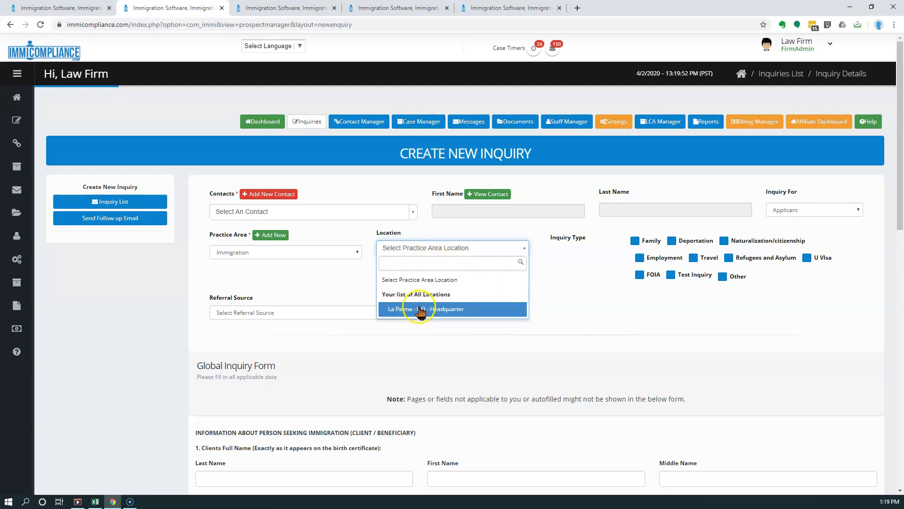
click(512, 292)
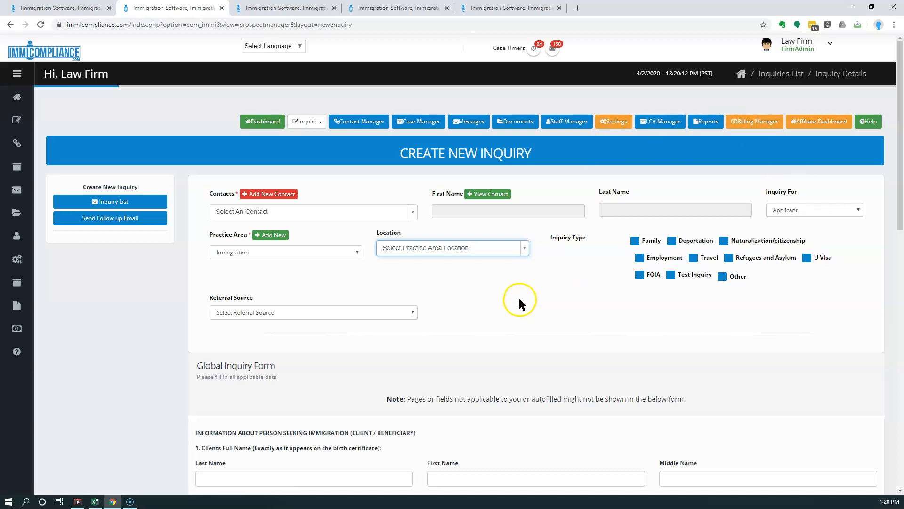
- Examine the Global Inquiry Form questions through to the notes and staff assignment, and check the referral source choices
scroll(516, 295, down, 1)
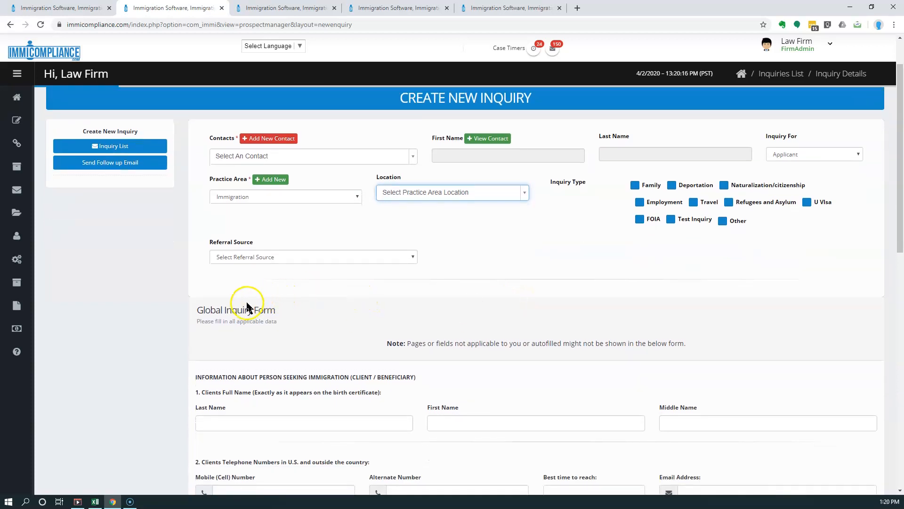
scroll(246, 302, down, 2)
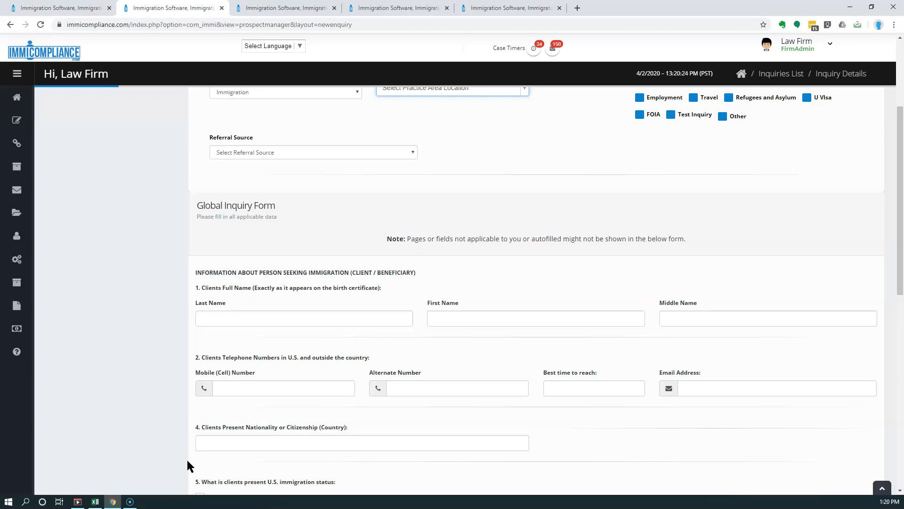
scroll(187, 461, down, 7)
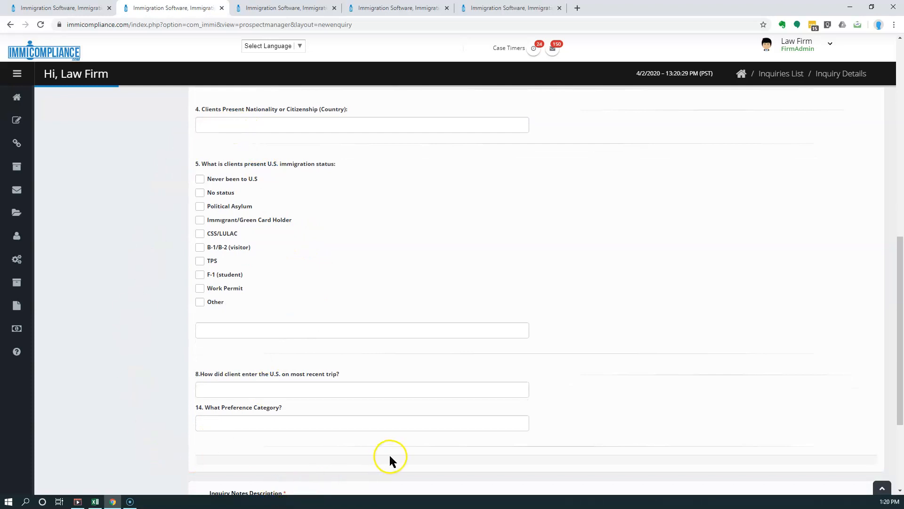
scroll(390, 457, down, 3)
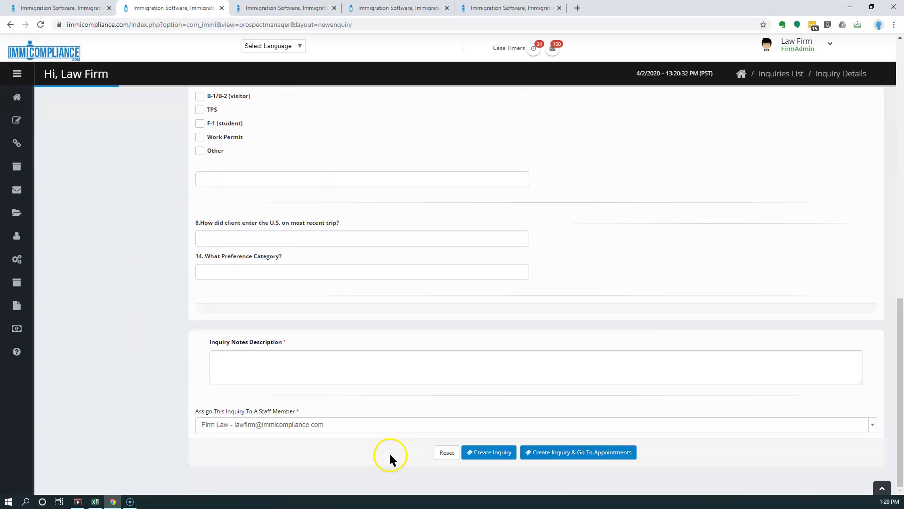
scroll(389, 452, up, 12)
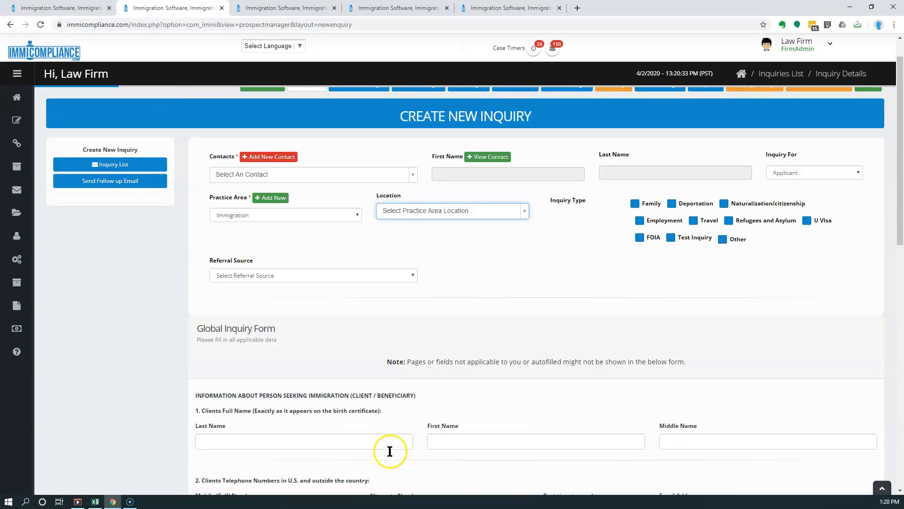
scroll(390, 451, up, 1)
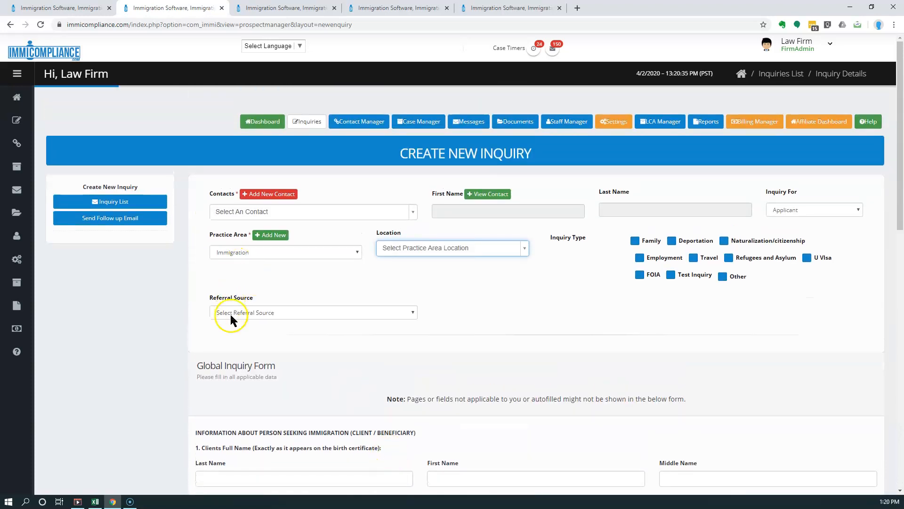
click(259, 313)
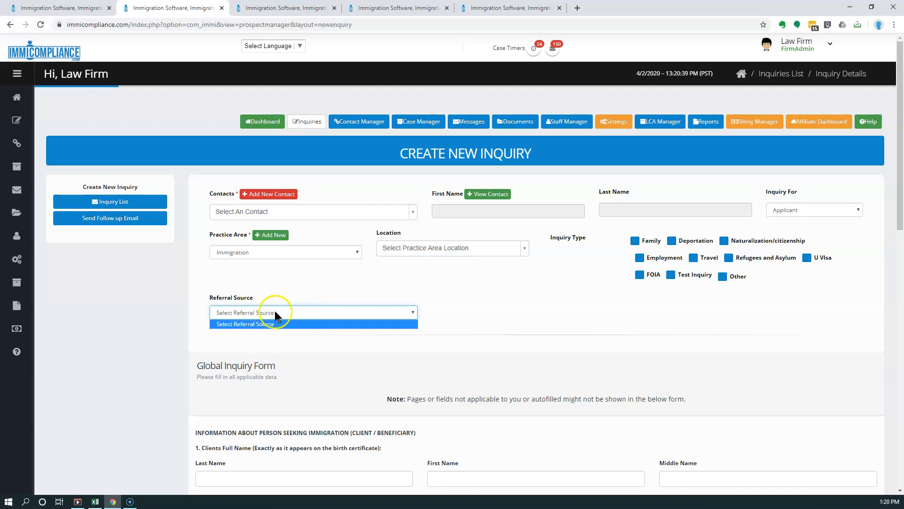
click(443, 302)
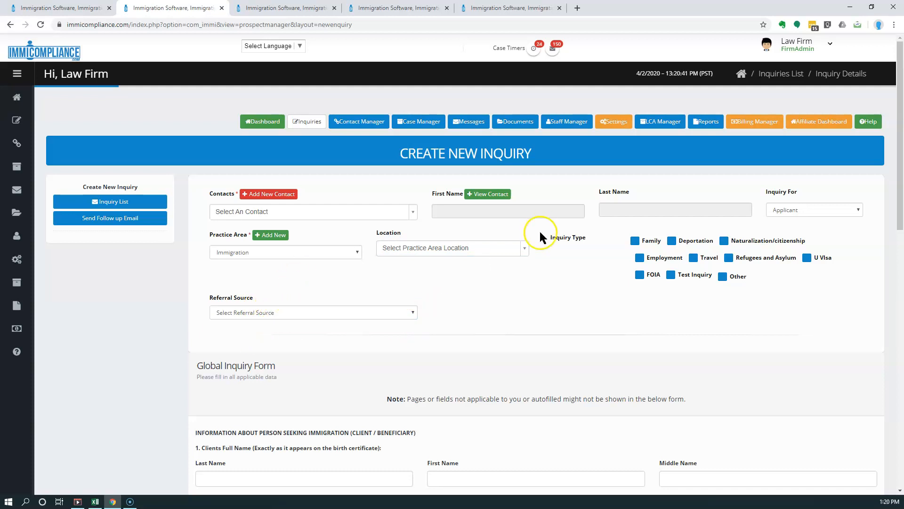
- Open the Settings dashboard in a new browser tab, keeping the inquiry form open
right_click(617, 123)
click(633, 131)
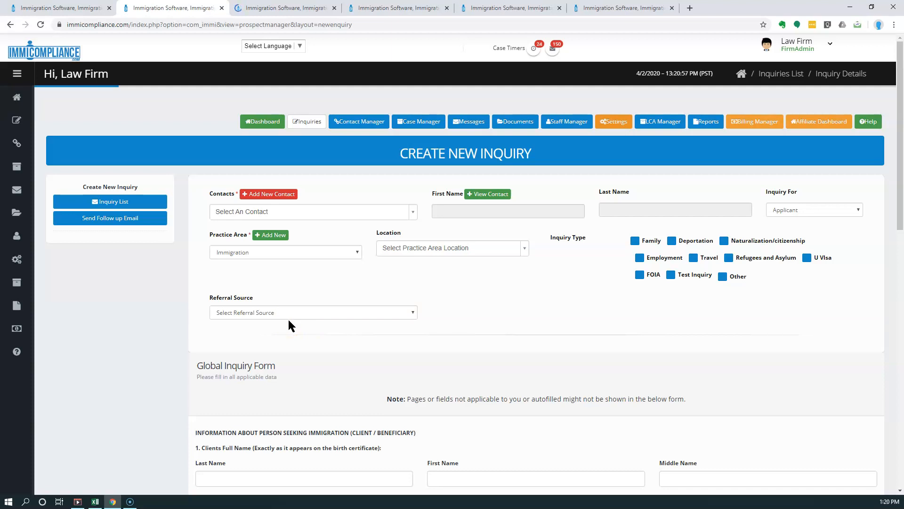
scroll(303, 377, down, 5)
scroll(304, 372, up, 3)
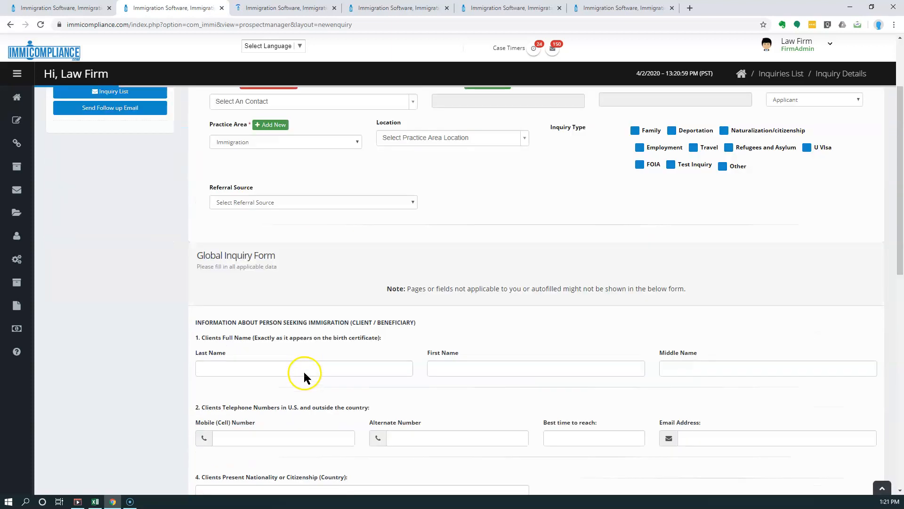
scroll(303, 370, up, 3)
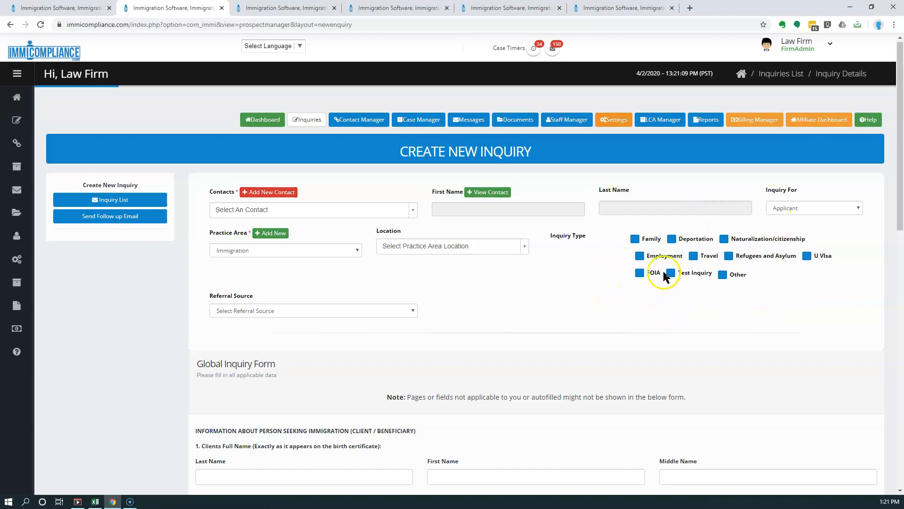
click(638, 258)
click(635, 239)
scroll(524, 304, down, 1)
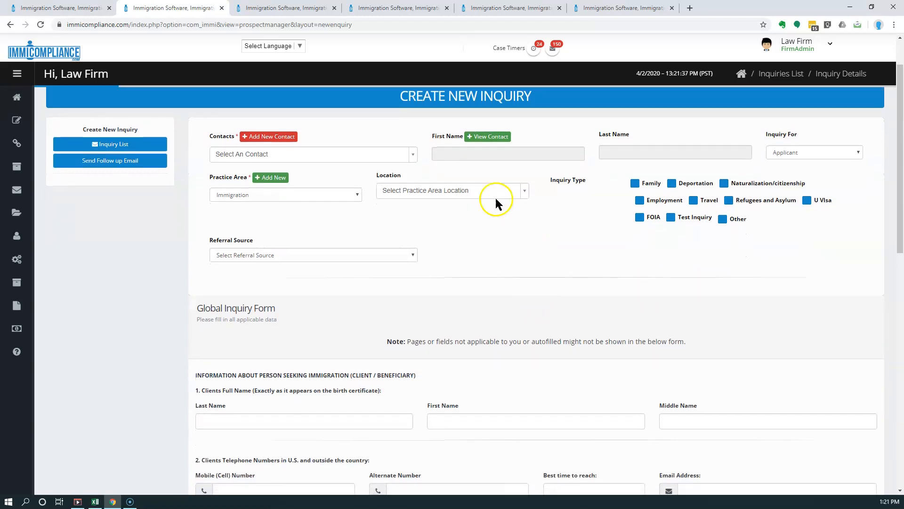
- From the Settings dashboard, open Custom Inquiry Type Setting and Referral Source Setting in separate browser tabs
click(291, 11)
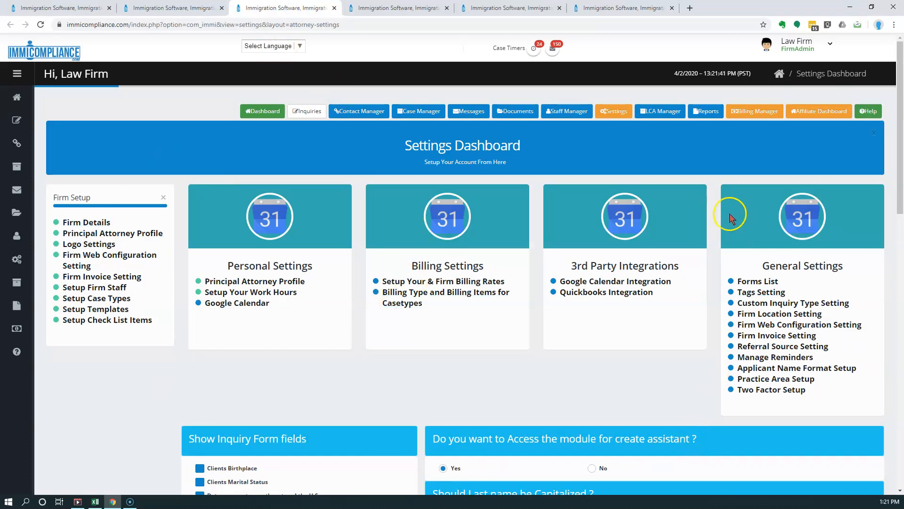
right_click(811, 306)
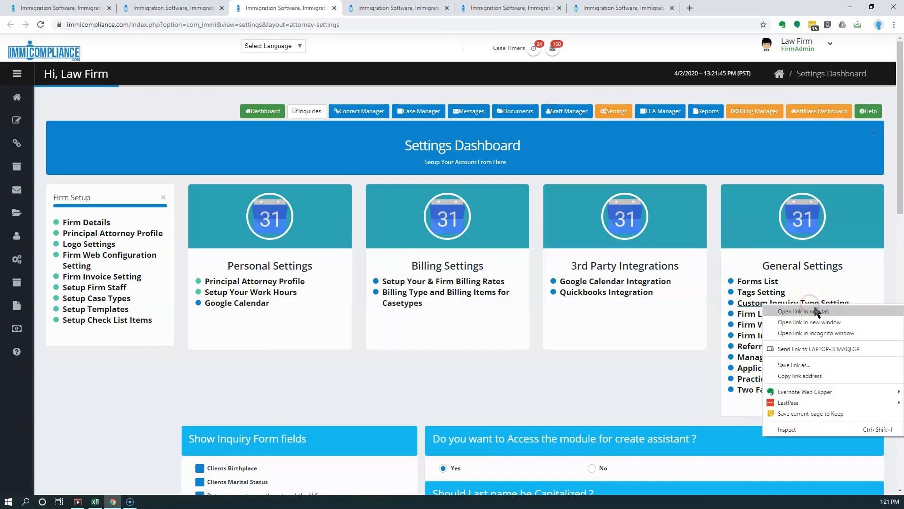
click(815, 312)
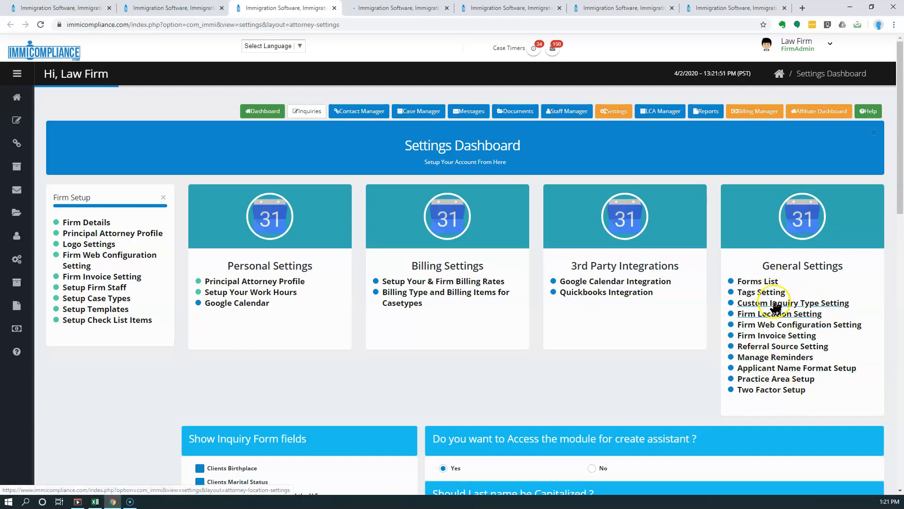
right_click(788, 346)
click(802, 353)
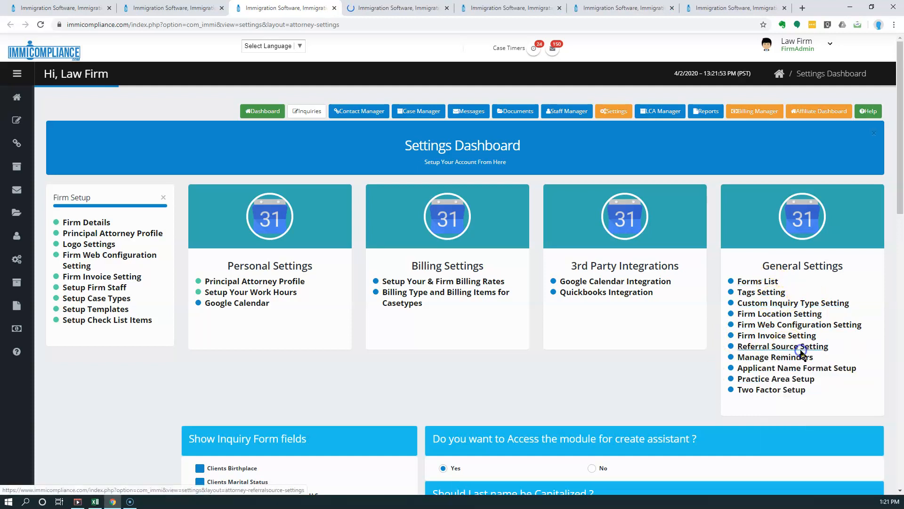
- Add a new custom inquiry type named "Test Inquiry ABC" in the Custom Inquiry Type Settings
click(354, 10)
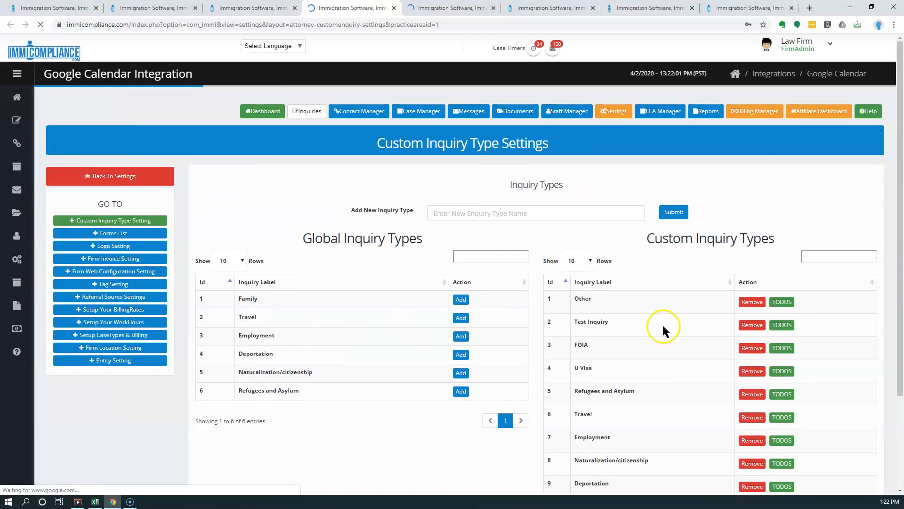
scroll(660, 398, down, 3)
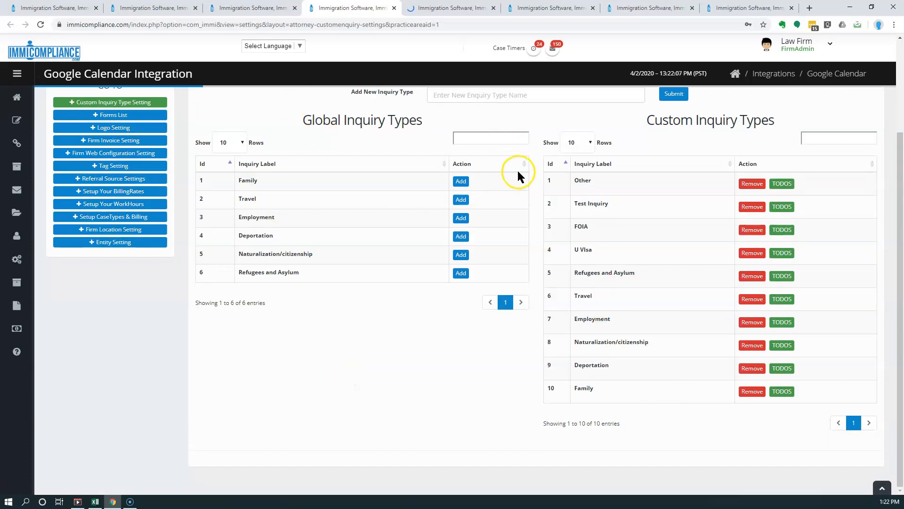
scroll(518, 169, up, 1)
click(503, 152)
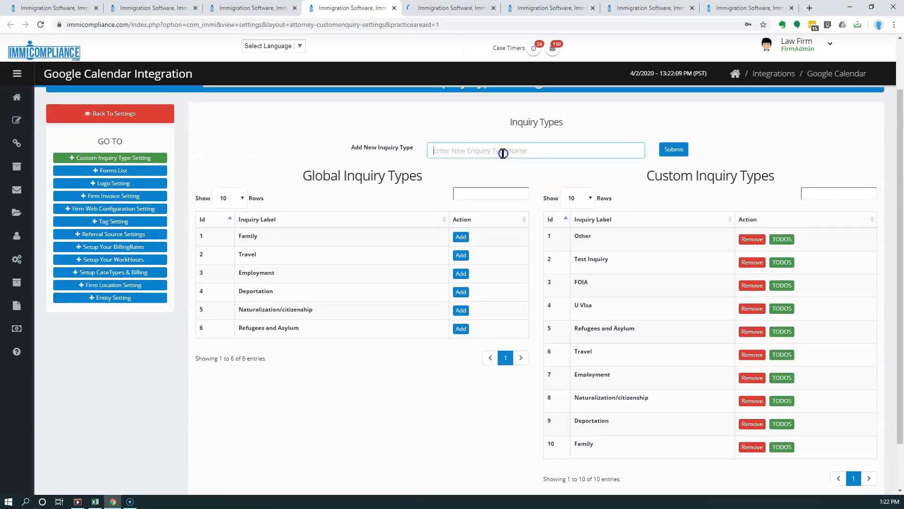
text(Test )
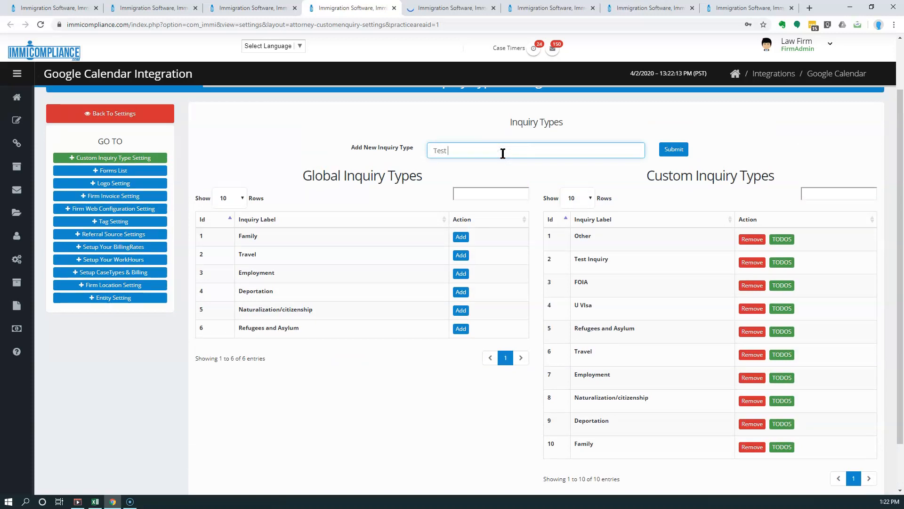
text(Inquiry ABC)
click(667, 150)
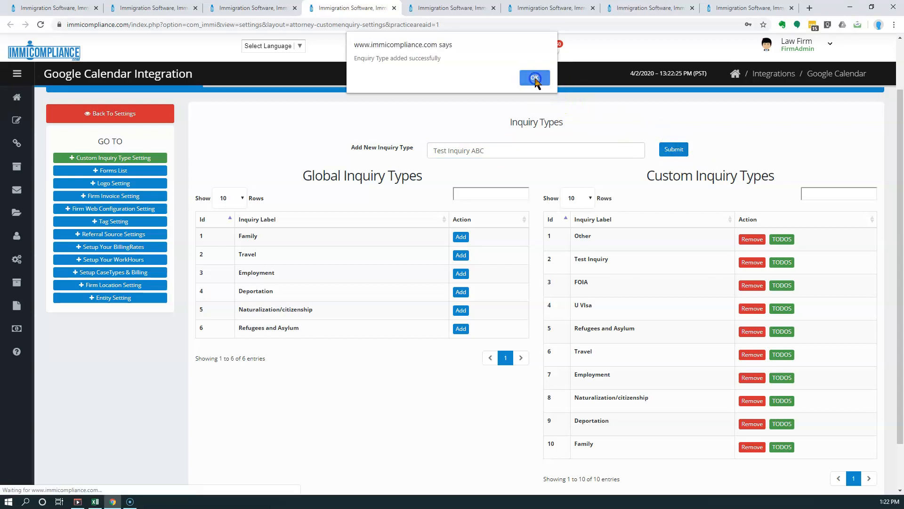
click(535, 76)
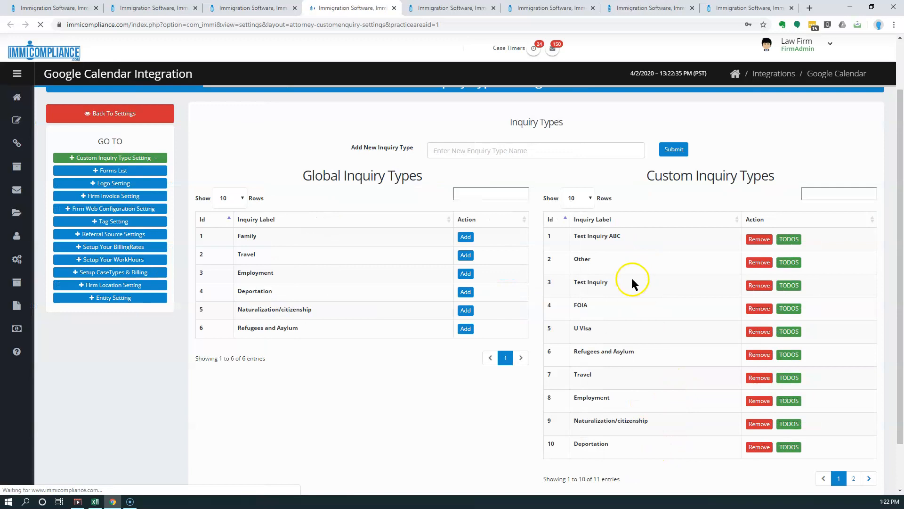
- Return to the Create New Inquiry form and reload it to update the inquiry type choices
click(240, 8)
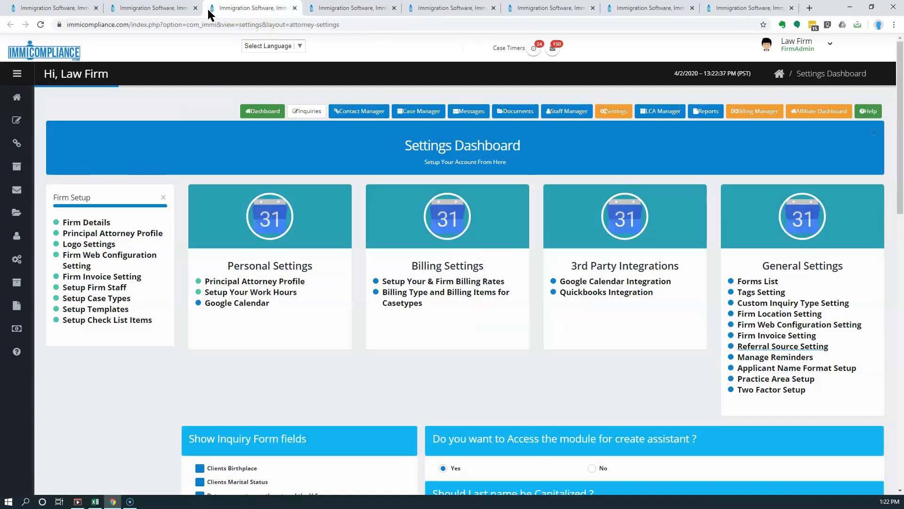
click(151, 8)
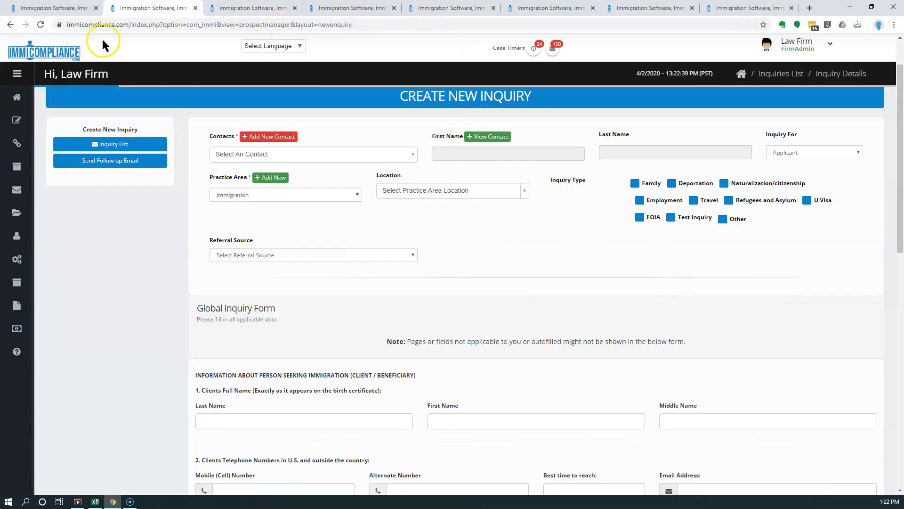
click(41, 25)
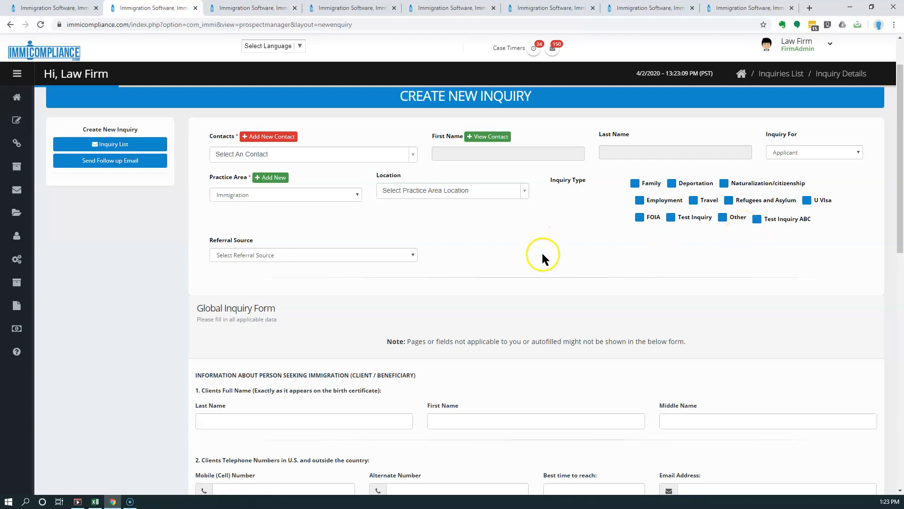
click(240, 9)
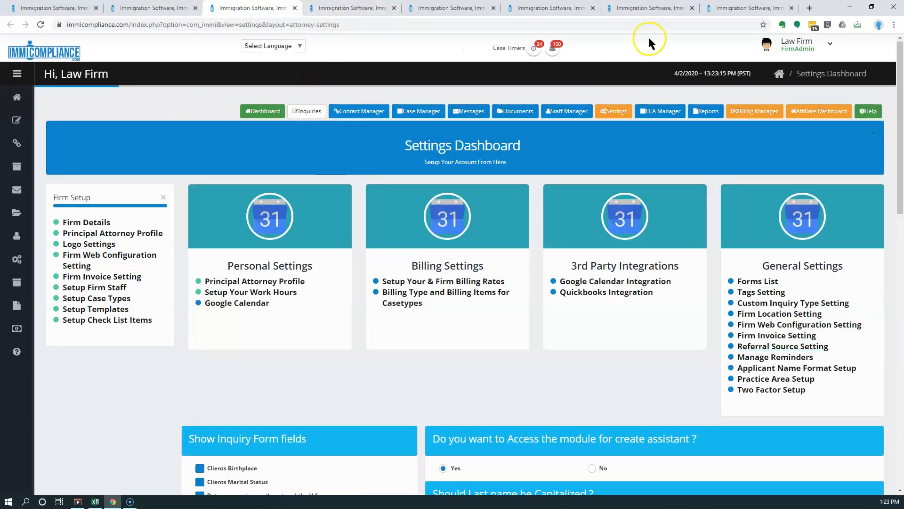
click(342, 8)
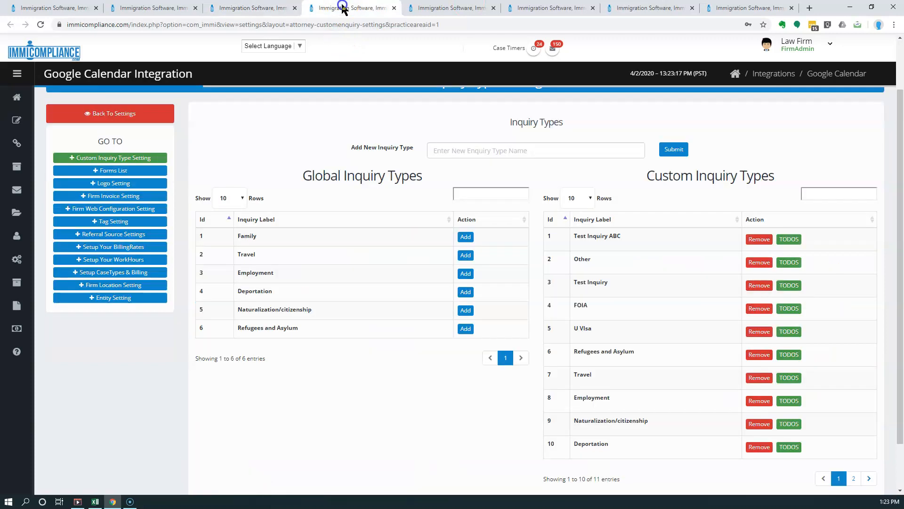
click(440, 8)
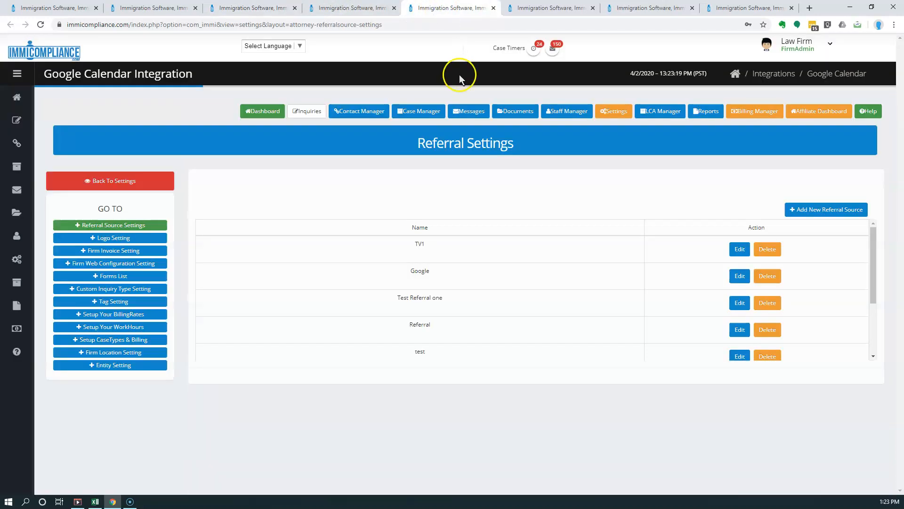
click(533, 10)
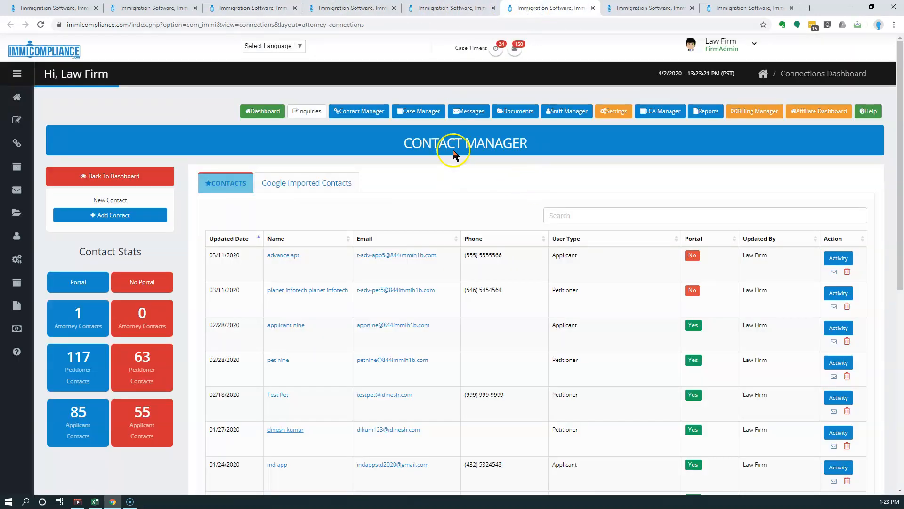
- From the new inquiry form, go to the Inquiry List and open the test applicant's deportation inquiry in a separate browser tab
click(156, 8)
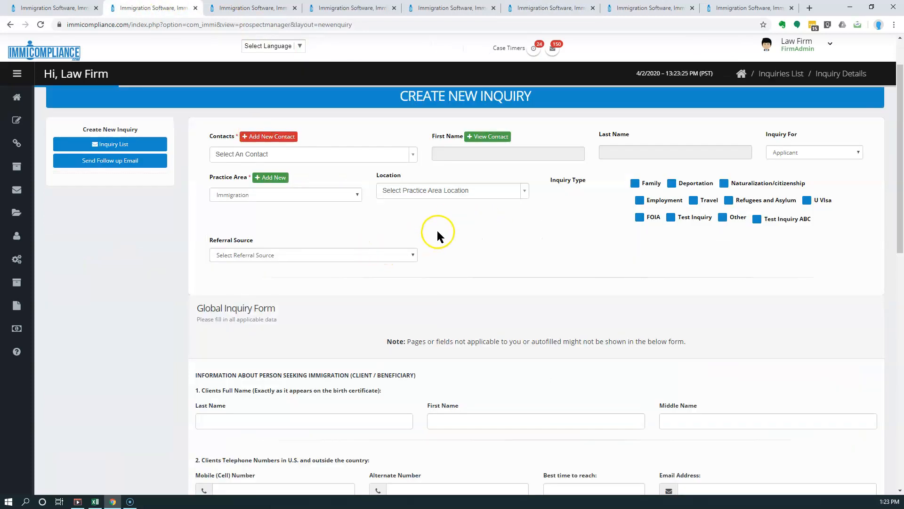
click(116, 145)
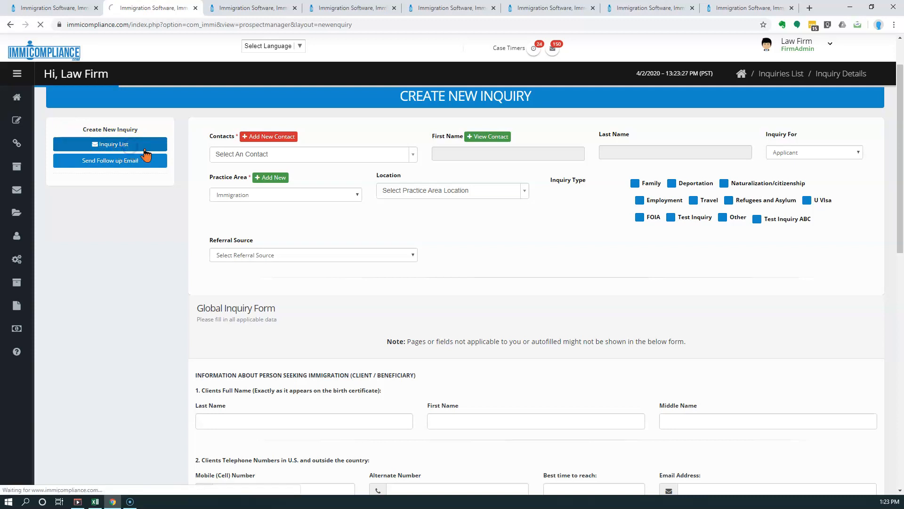
scroll(475, 248, down, 15)
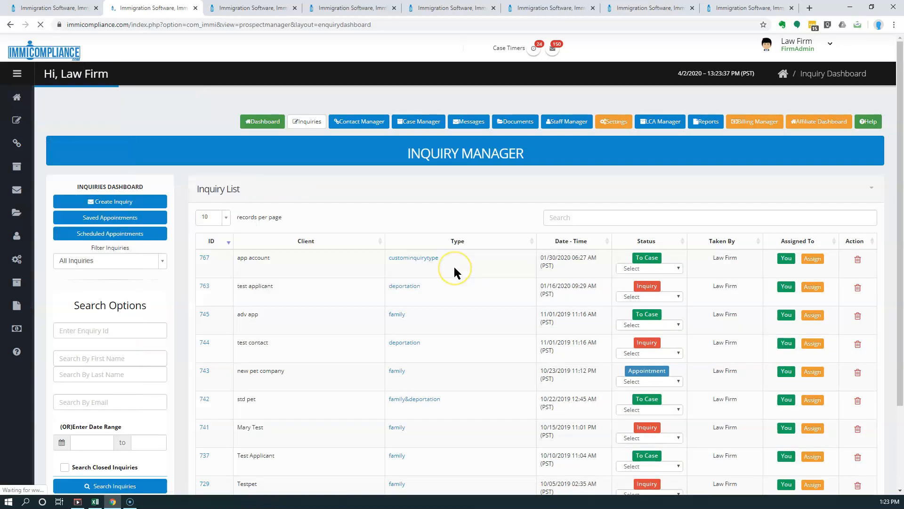
click(408, 286)
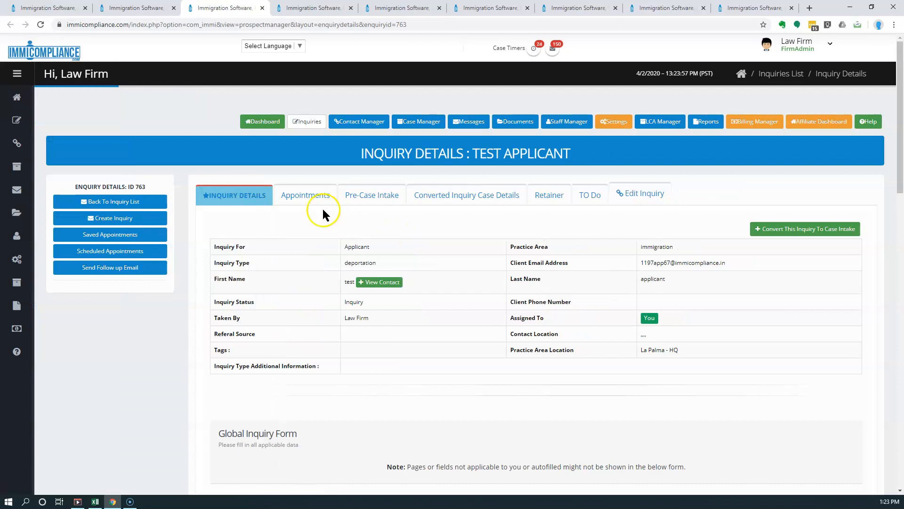
- Examine the inquiry's appointments, the blank Create New Appointment form and the applicant's Pre-Case Intake questions
click(299, 198)
click(301, 196)
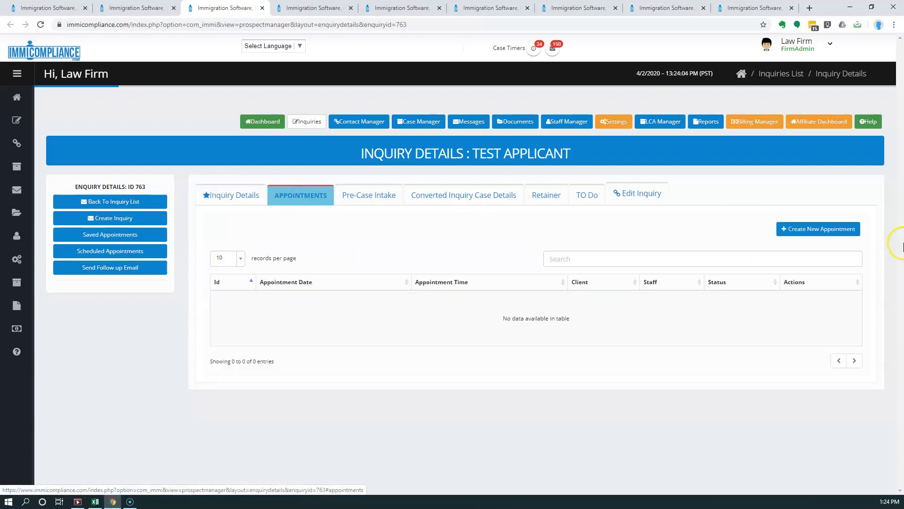
click(843, 230)
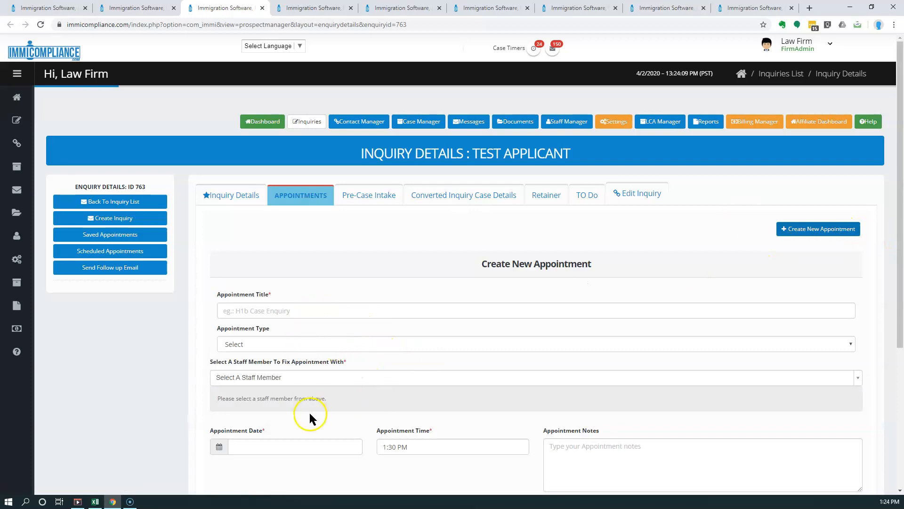
click(377, 200)
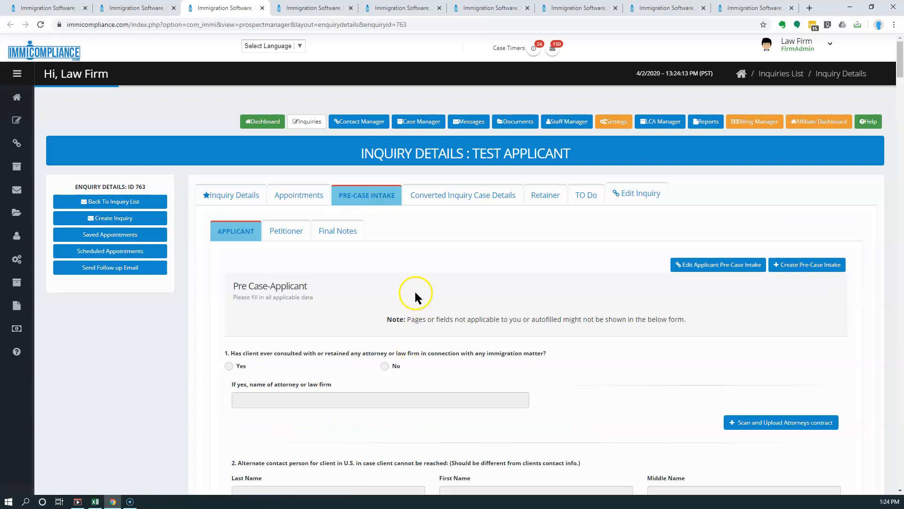
scroll(414, 291, down, 2)
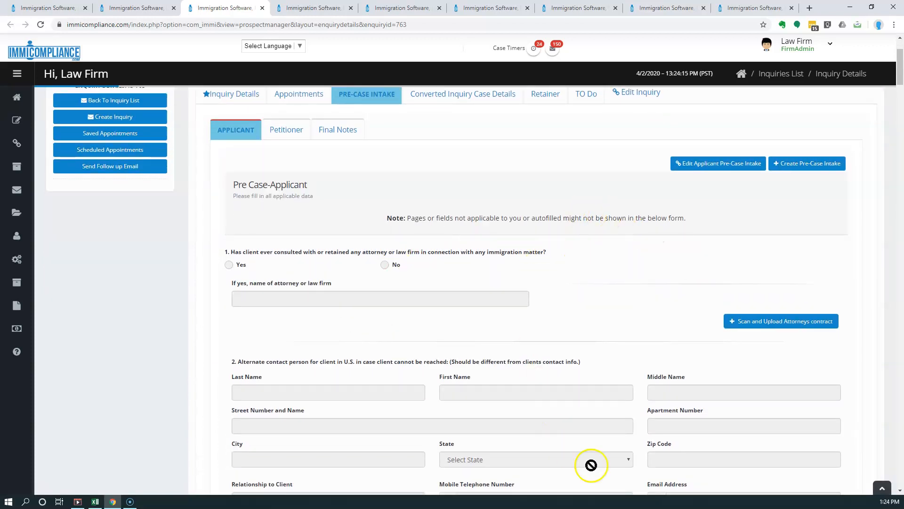
scroll(590, 462, up, 2)
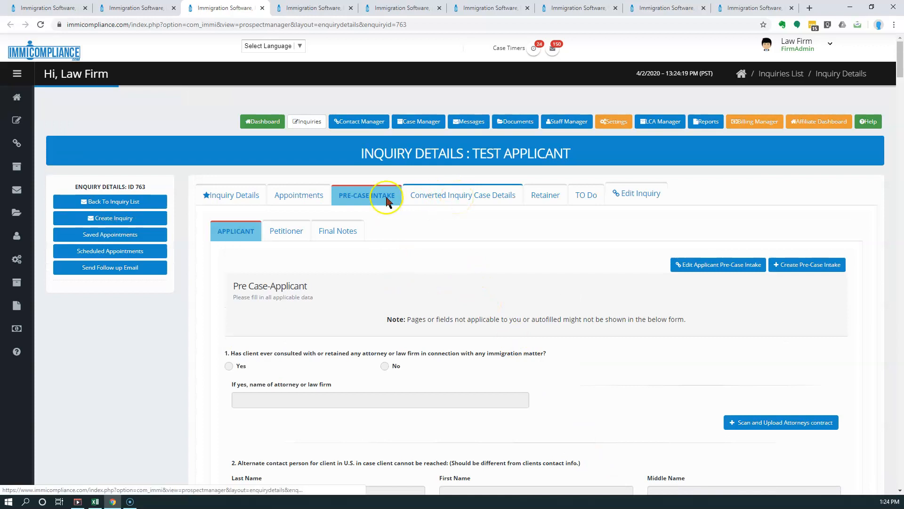
- Review the inquiry's details, appointment form and pre-case intake once more, ending on the Inquiry Details section
click(232, 196)
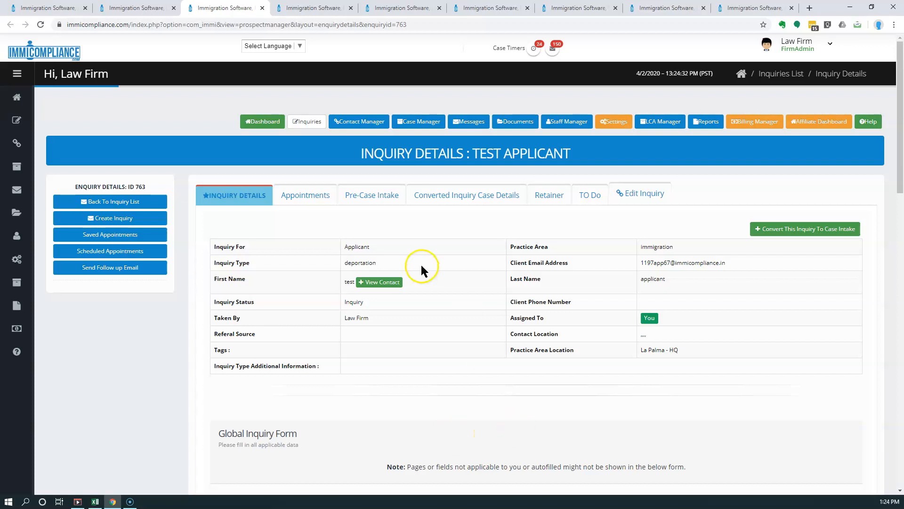
click(305, 198)
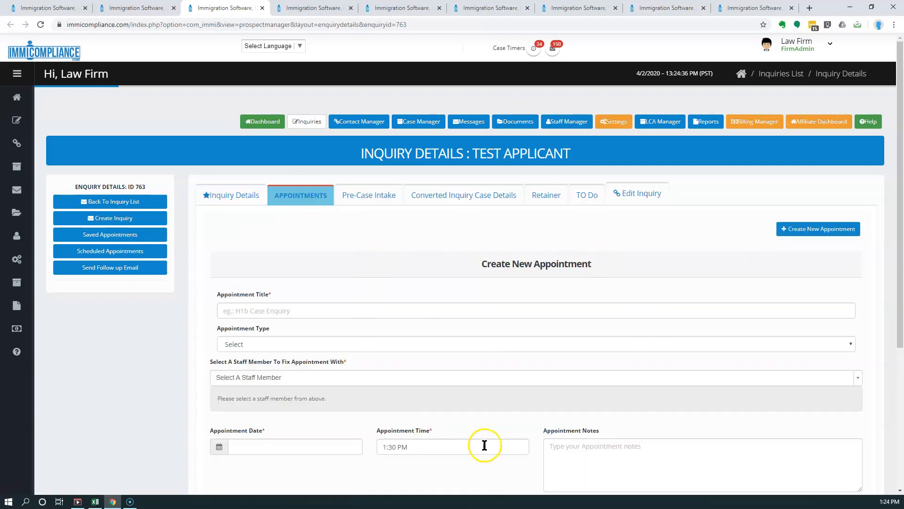
click(365, 198)
click(365, 198)
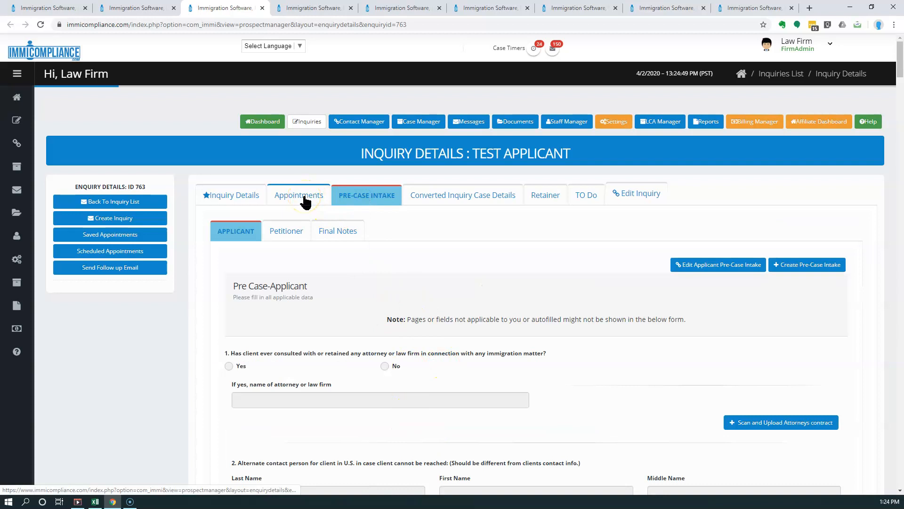
click(242, 198)
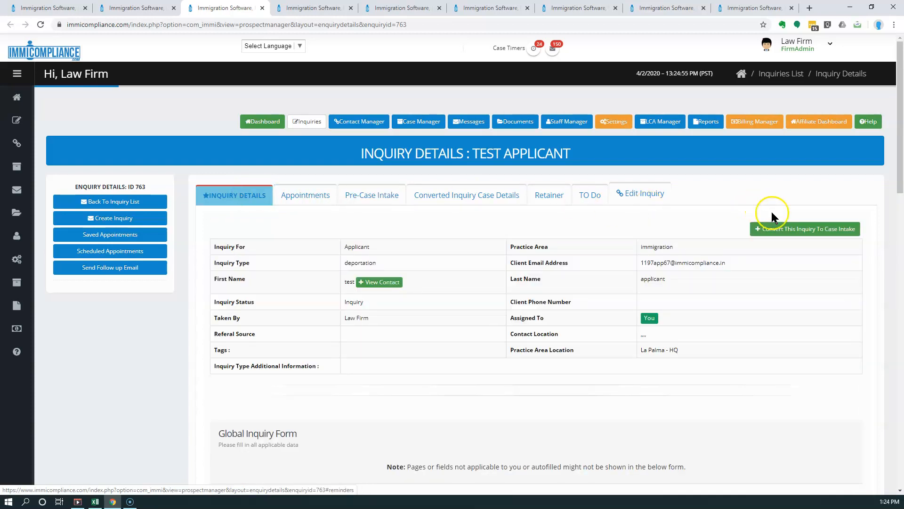
- Start converting the inquiry to a case intake and enter "test case" as the case title
click(798, 230)
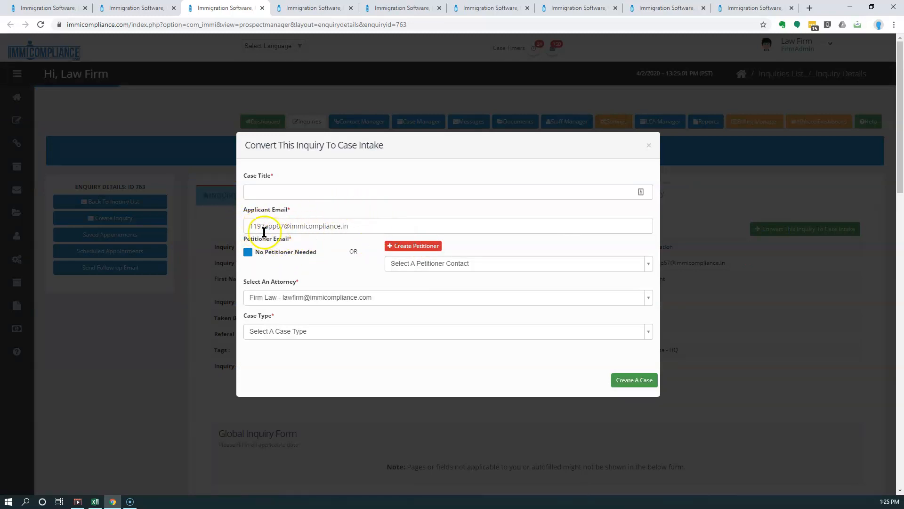
click(266, 191)
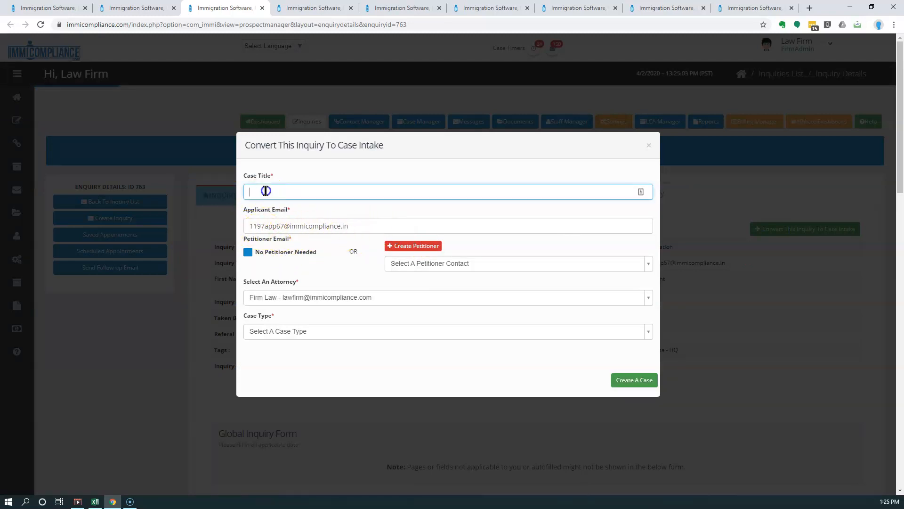
text(test case)
key(BackSpace)
key(BackSpace)
text(ase)
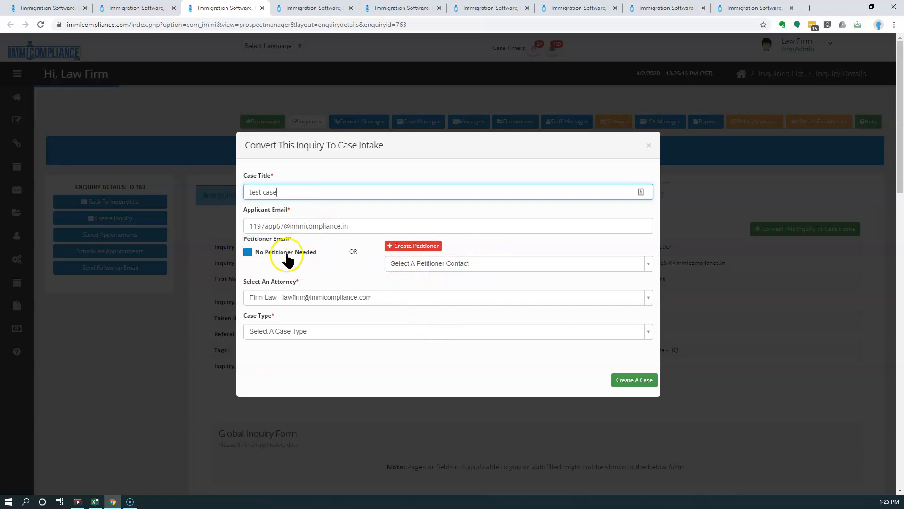
- Select planet infotech as the petitioner contact and keep Firm Law as the attorney for the case
click(415, 262)
click(419, 330)
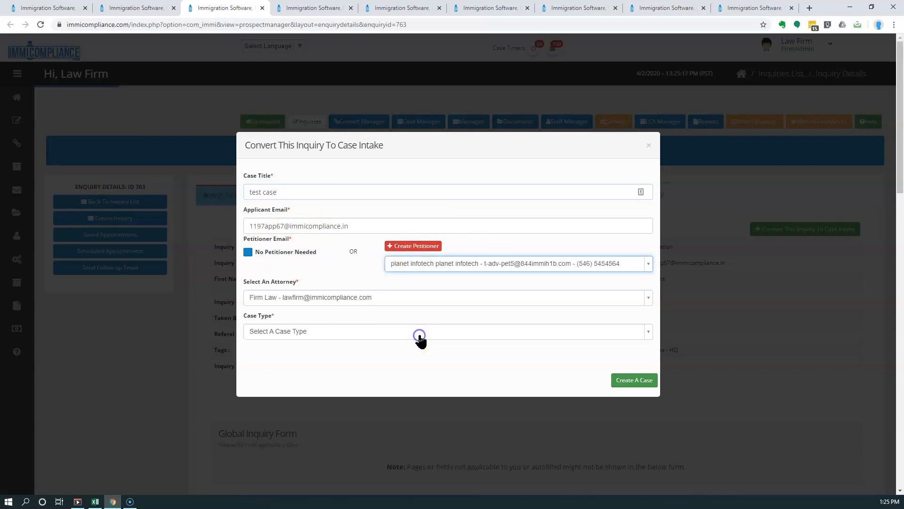
click(358, 299)
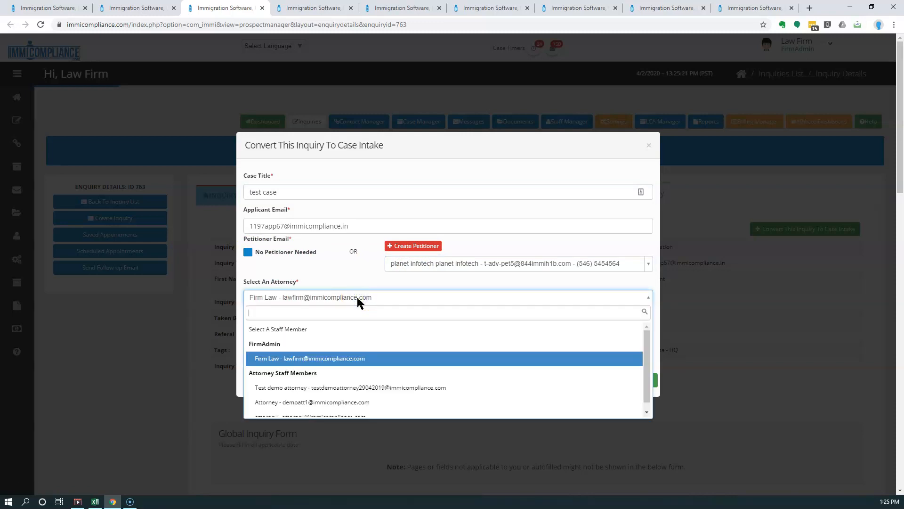
click(330, 270)
click(329, 340)
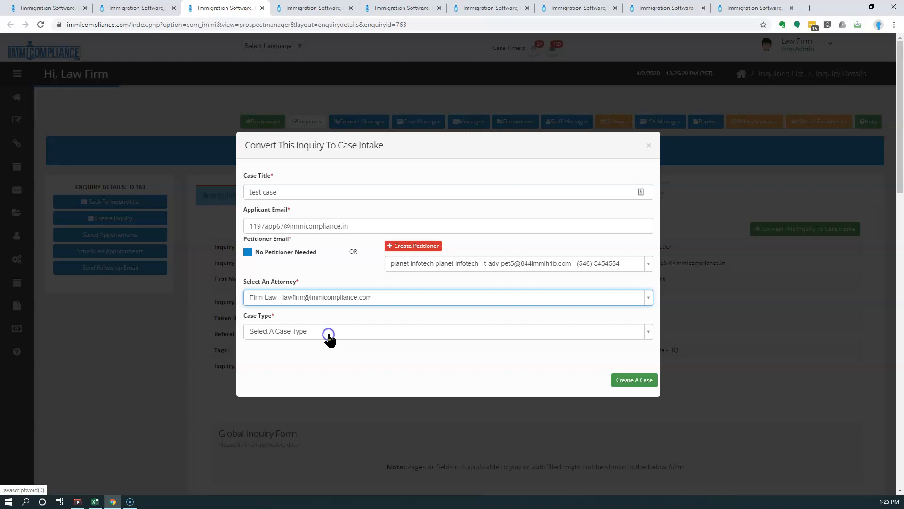
- Find case types matching "adj", choose Adj Test Case, and create the case
click(329, 334)
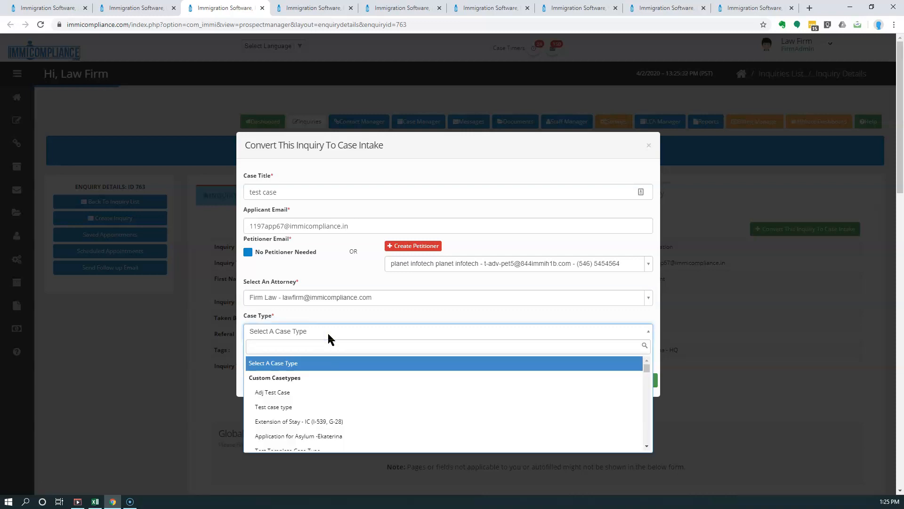
text(adj)
click(342, 352)
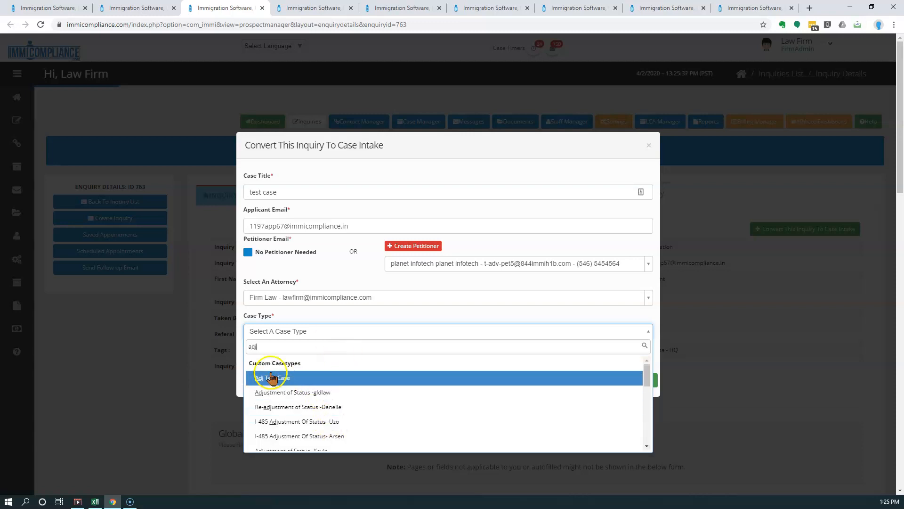
click(270, 374)
click(631, 379)
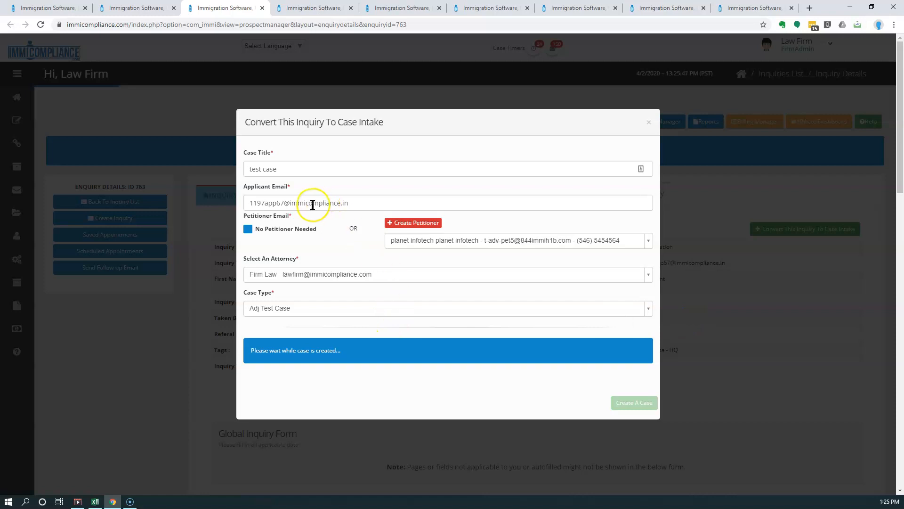
drag(246, 203, 362, 203)
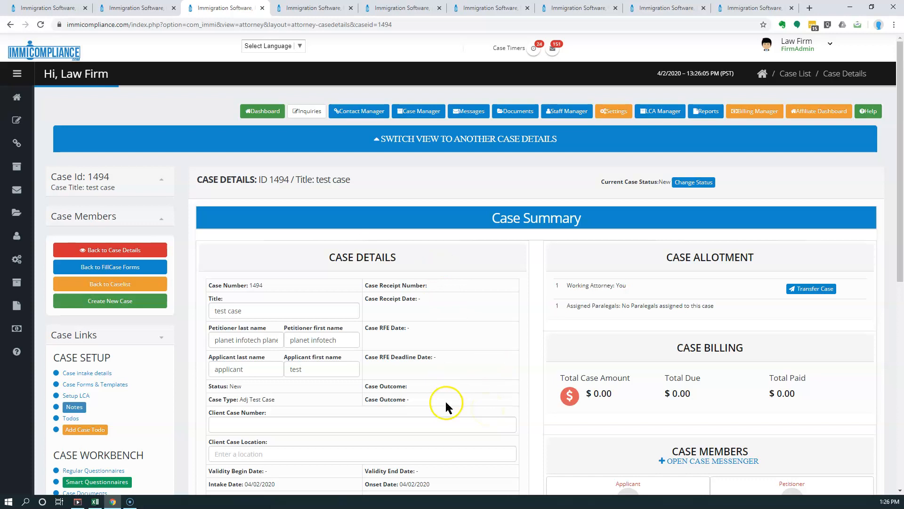
- Open the case intake details of the newly created case from its Case Summary page
scroll(490, 370, down, 2)
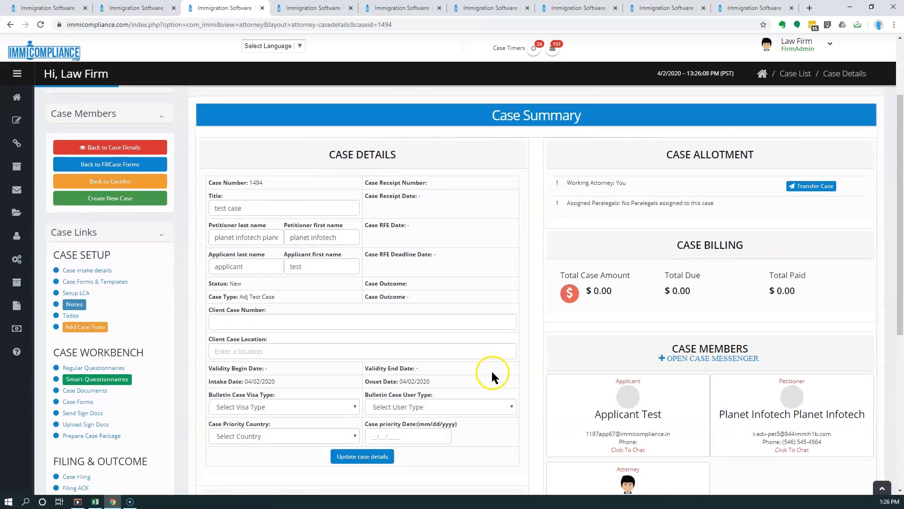
click(85, 274)
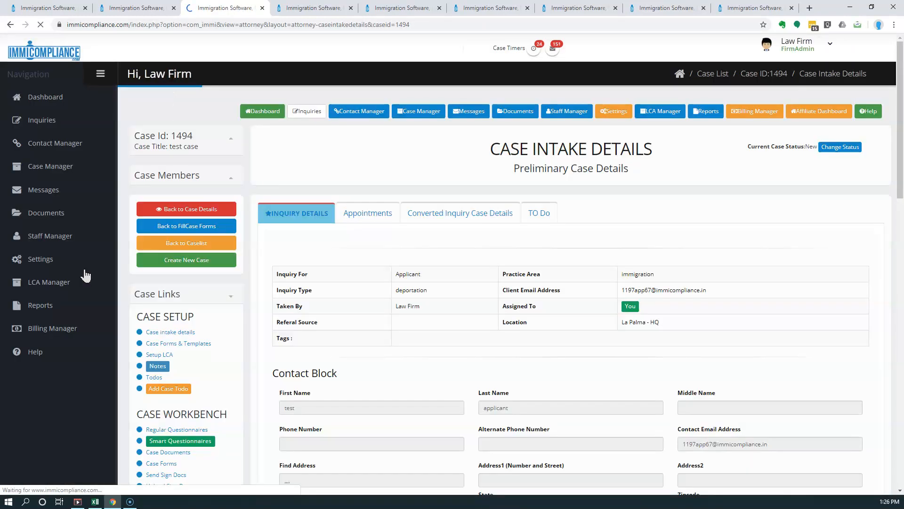
click(182, 262)
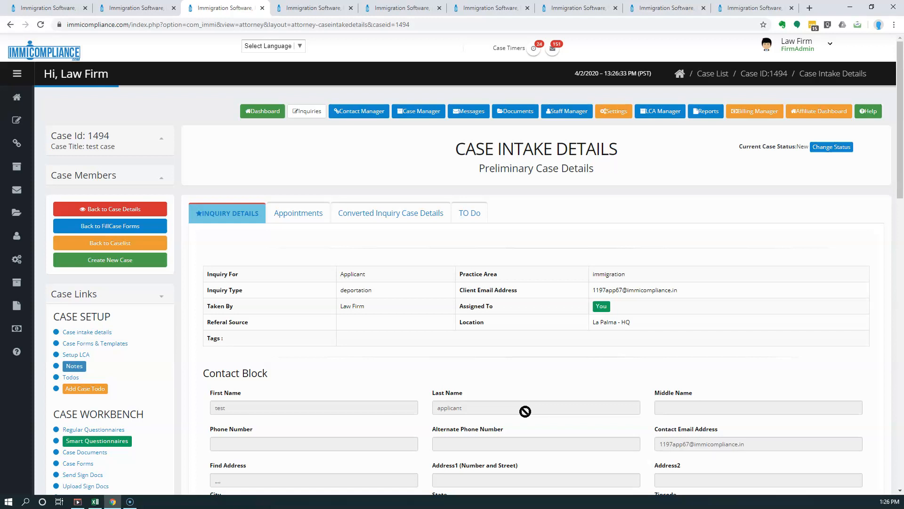
- Review the inquiry details and Contact Block in the case intake, and view its appointments
click(457, 174)
scroll(116, 306, down, 3)
click(110, 200)
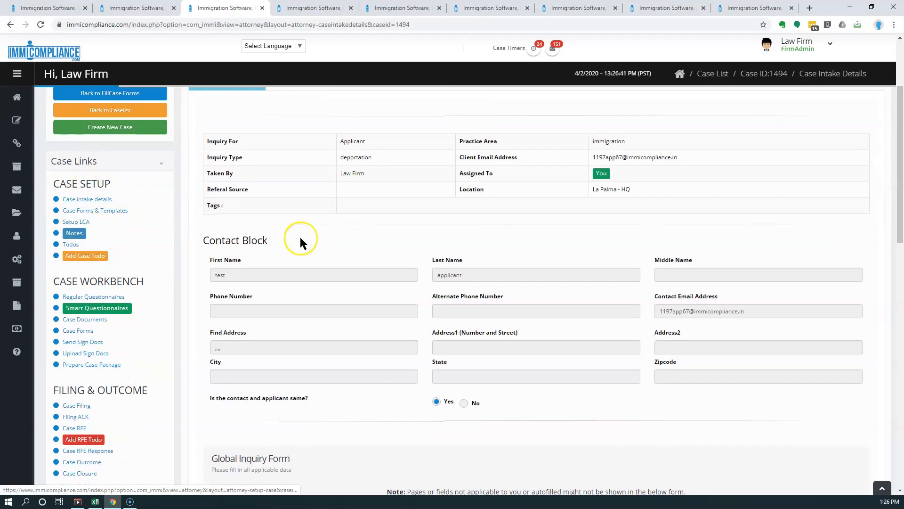
scroll(387, 258, up, 1)
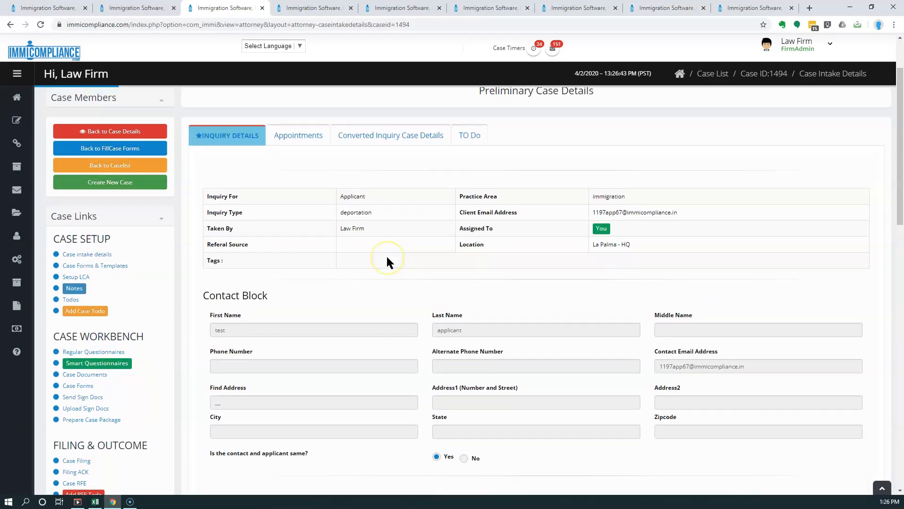
click(296, 136)
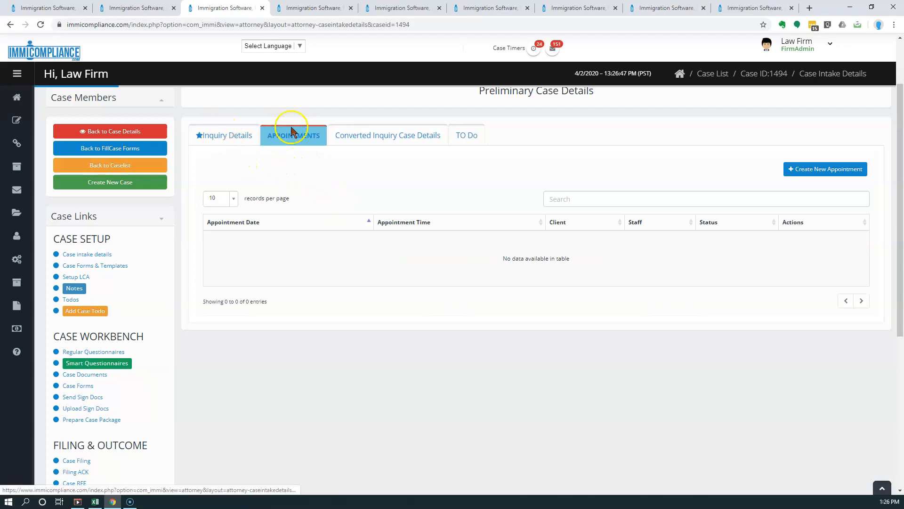
scroll(396, 371, up, 2)
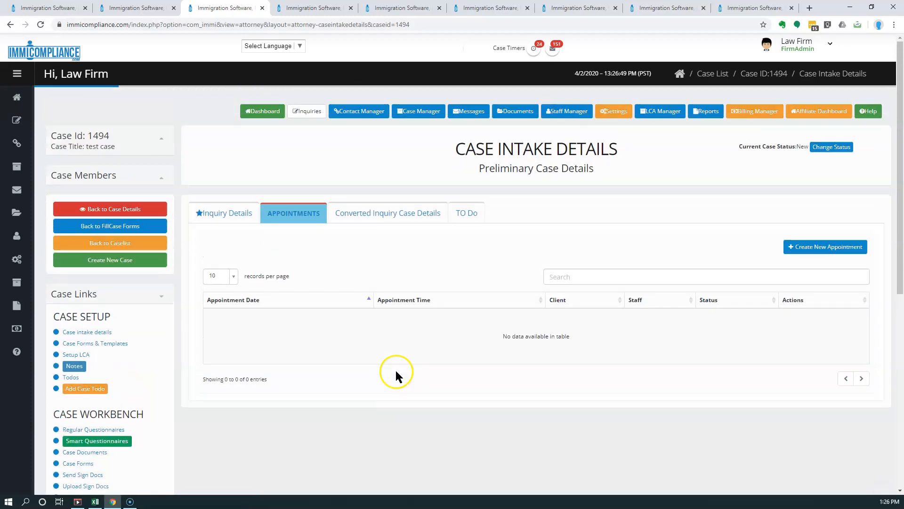